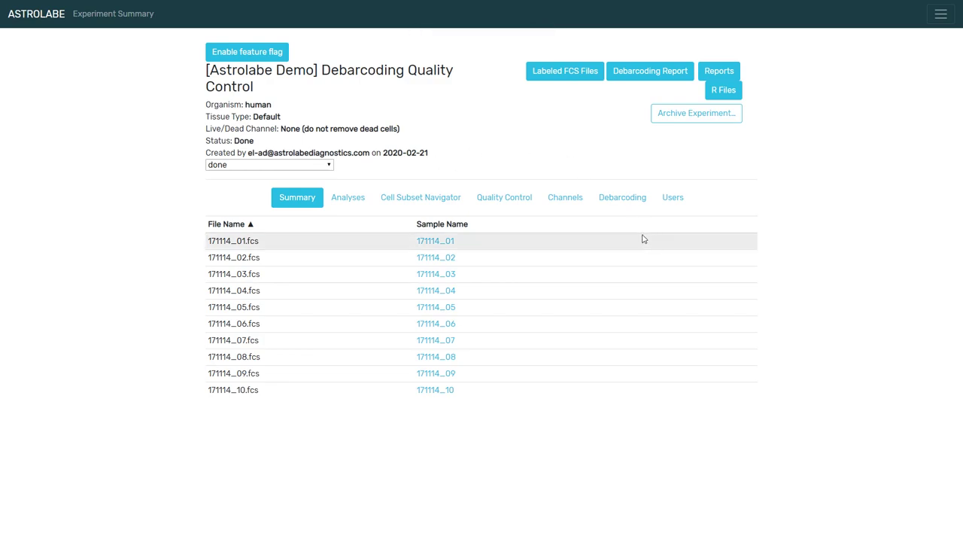
- Review the experiment's debarcoding channel mapping, and request the Debarcoding Report from the experiment summary
left_click(618, 200)
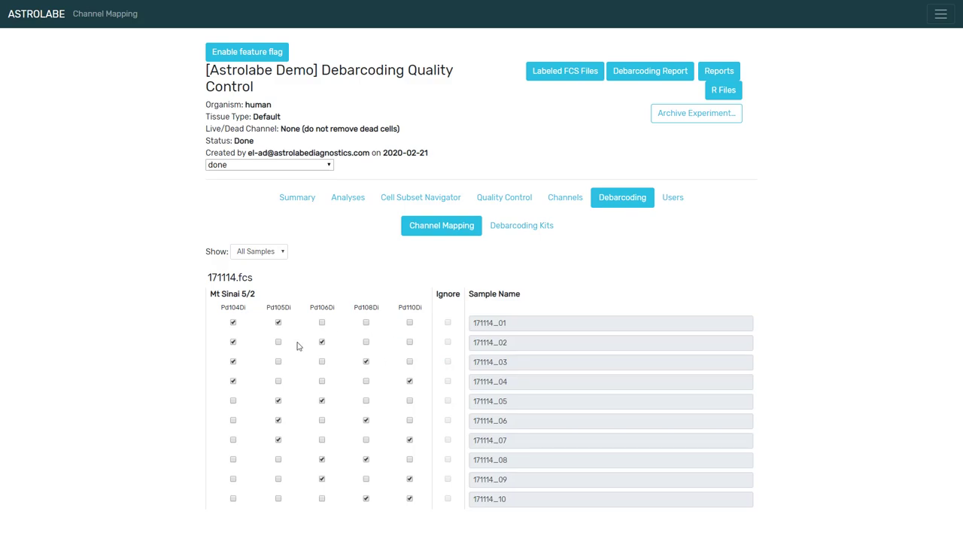
left_click(304, 202)
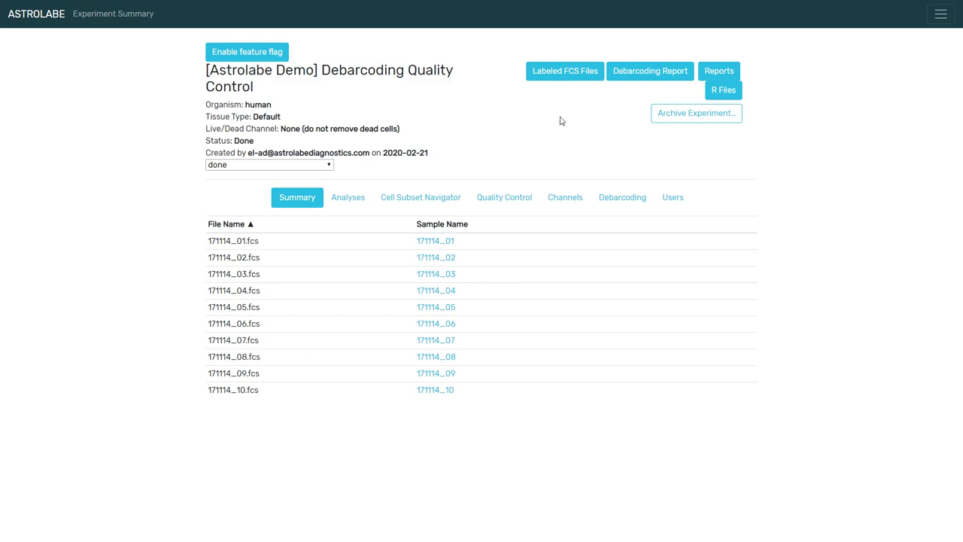
left_click(655, 71)
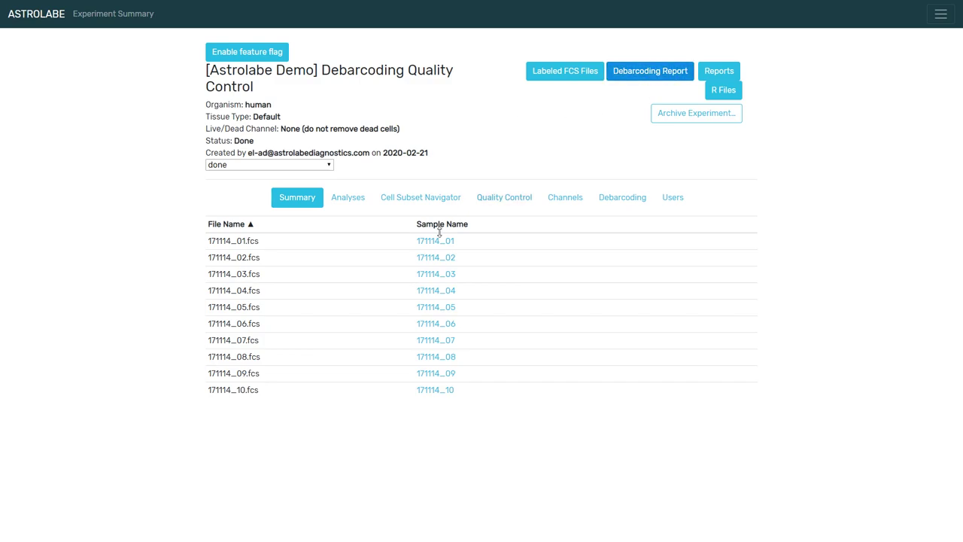
- Switch to the reports\debarcoding folder in File Explorer and view the 171114_fcs.dna plot of DNA negative events
key("super")
left_click(258, 532)
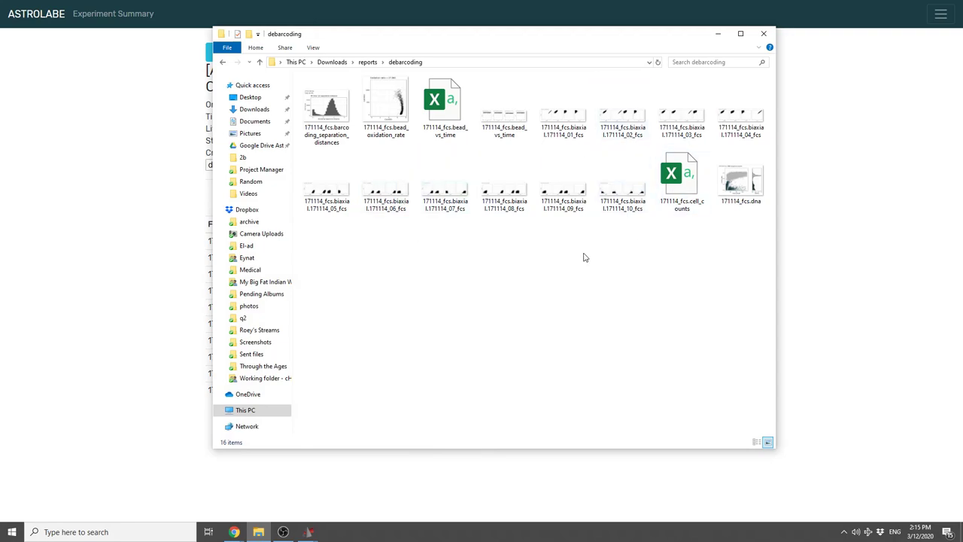
double_click(743, 188)
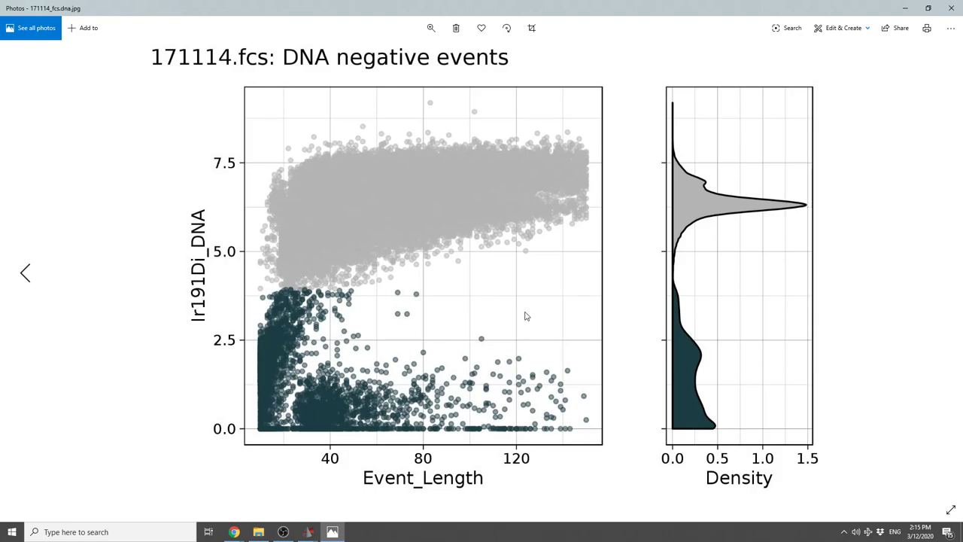
left_click(951, 8)
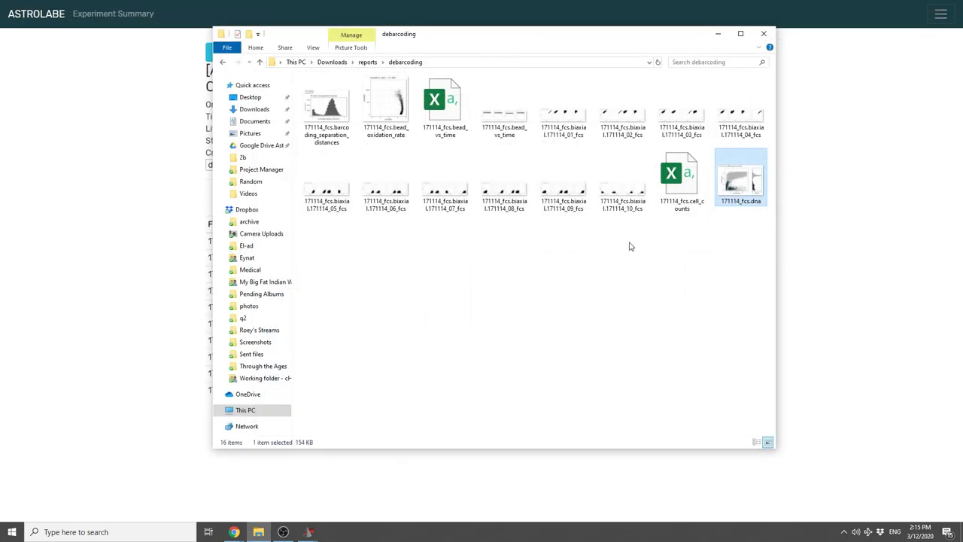
- Examine the barcode channel biaxial plots for samples 171114_01 through 171114_07
double_click(556, 110)
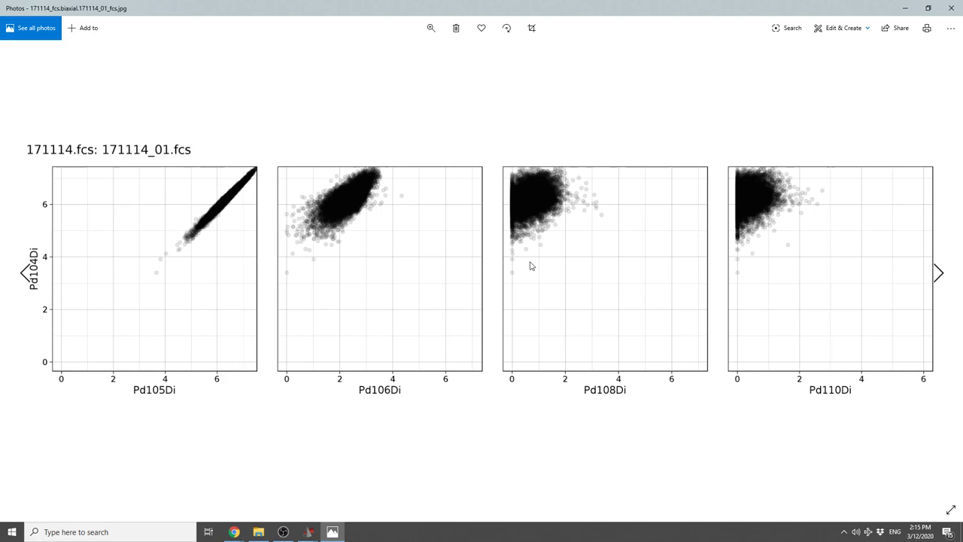
key("Right")
key("Right")
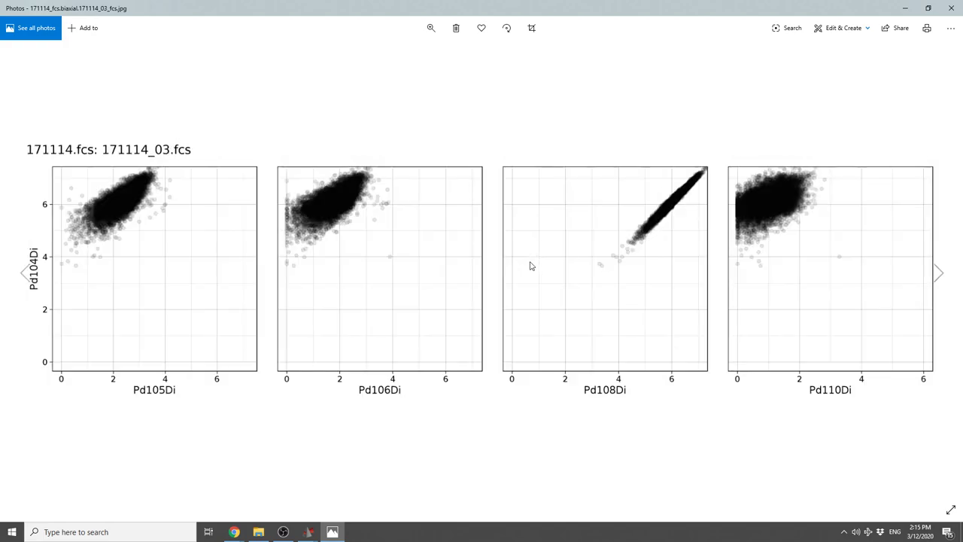
key("Right")
key("Right")
key("Right")
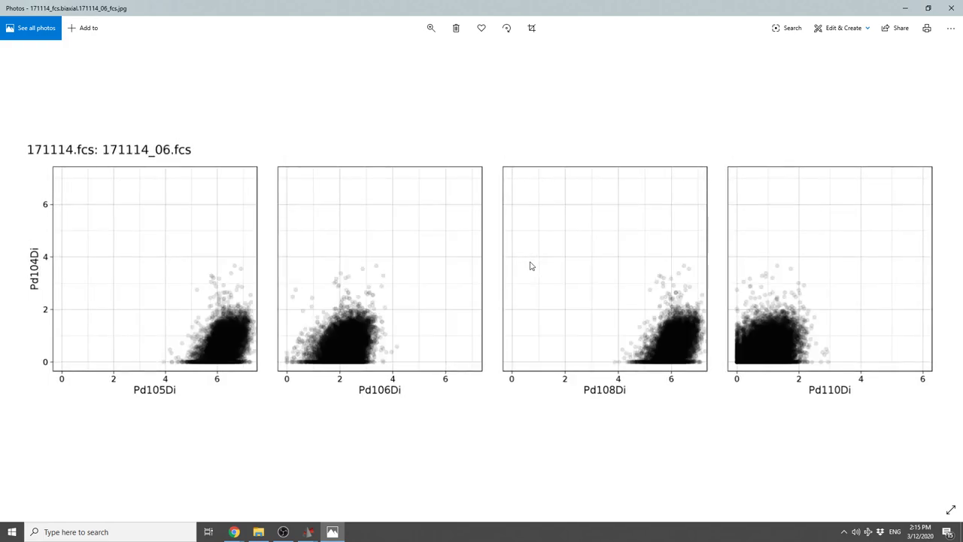
key("Right")
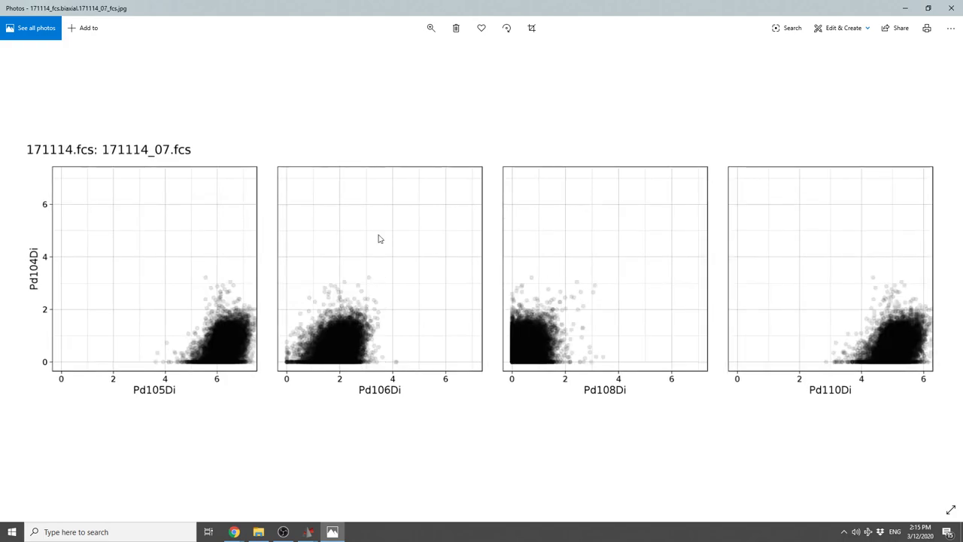
left_click(952, 9)
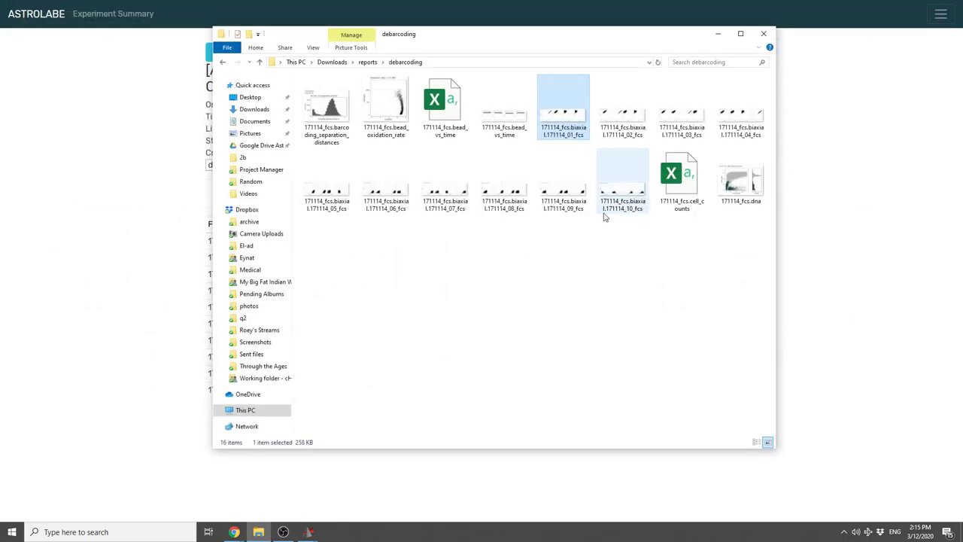
- View the 171114_fcs.bead_vs_time plots and the 171114_fcs.barcoding_separation_distances histogram
double_click(517, 120)
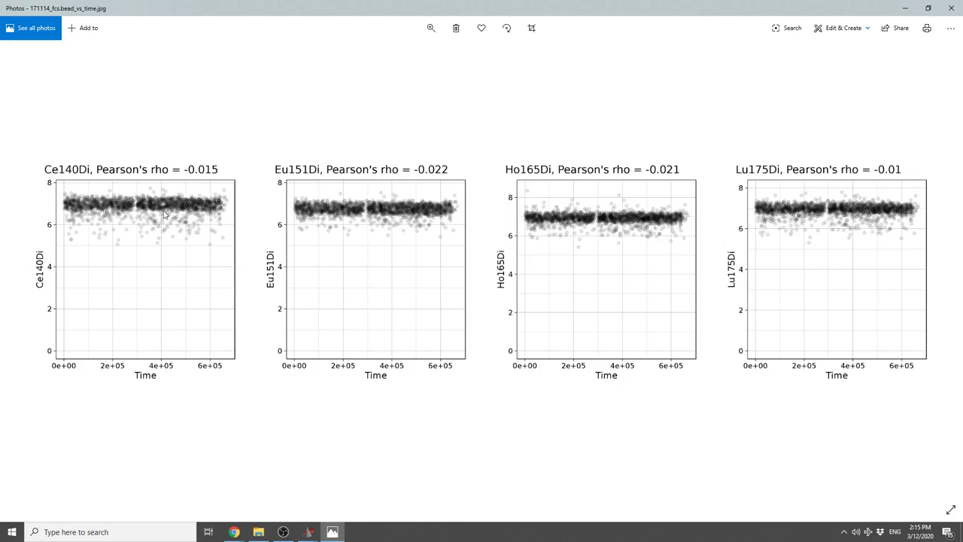
left_click(951, 8)
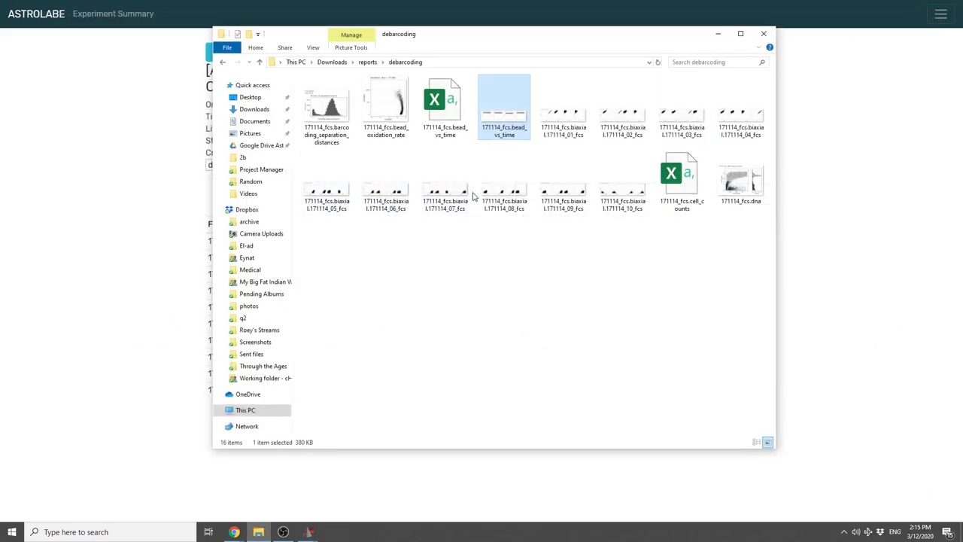
double_click(327, 104)
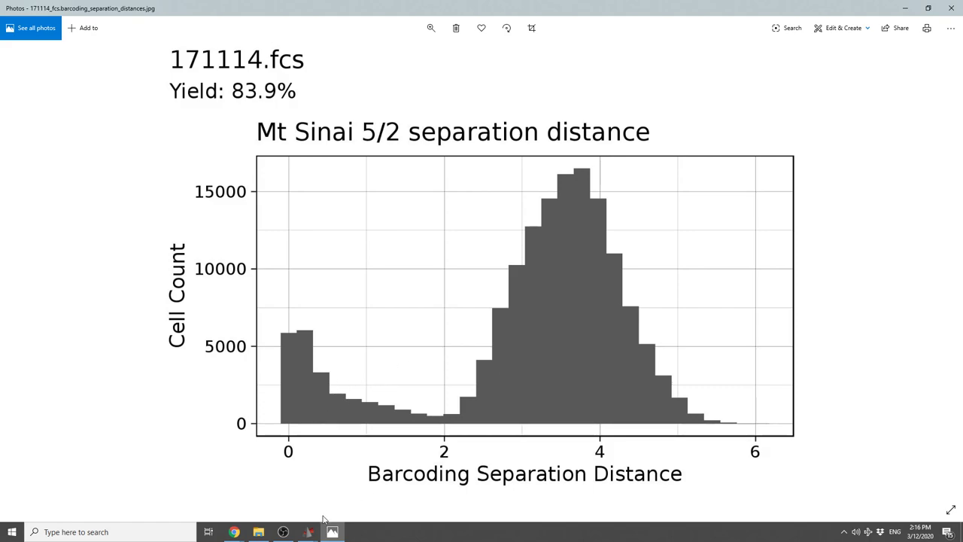
- Return to the Astrolabe experiment summary in Chrome and bring the 171114_01 graph window in FlowJo in front of it
left_click(234, 531)
left_click(294, 507)
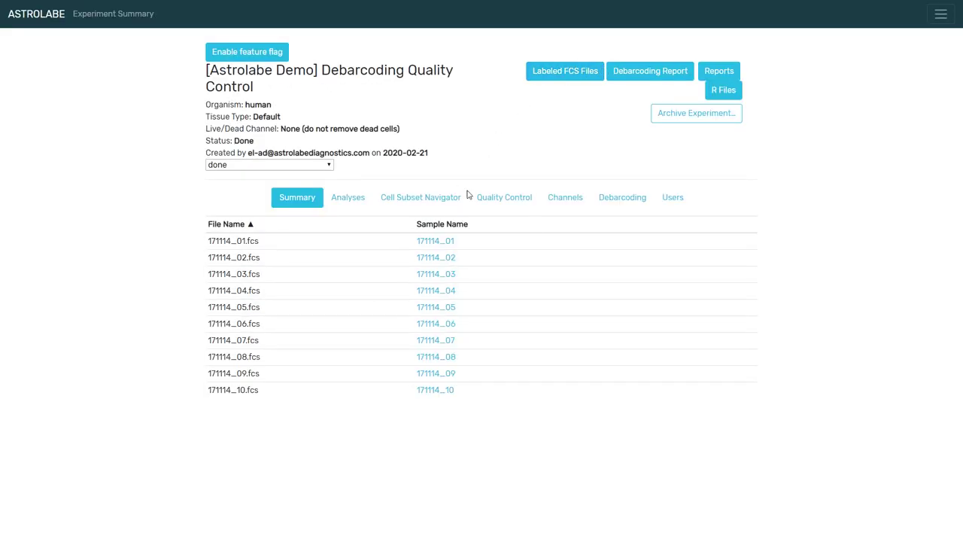
key("super")
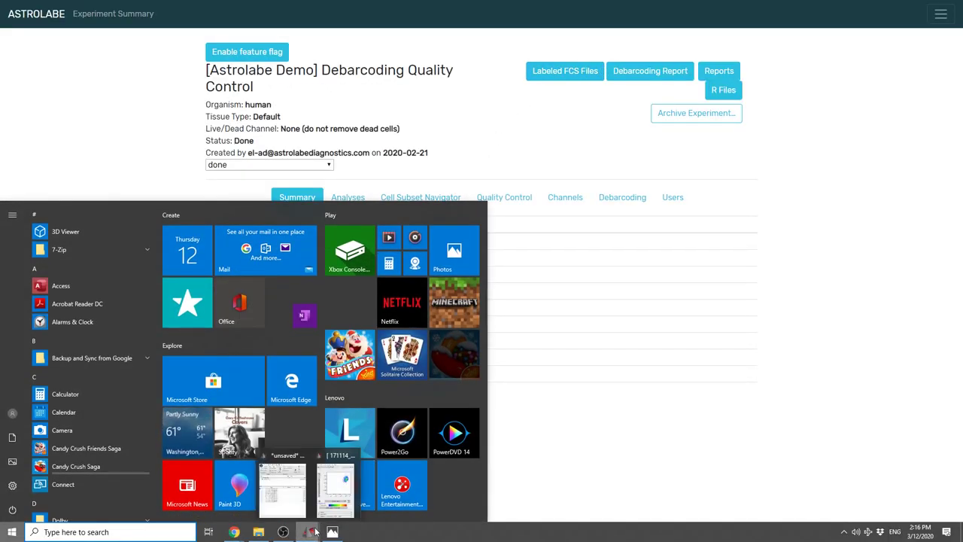
left_click(331, 499)
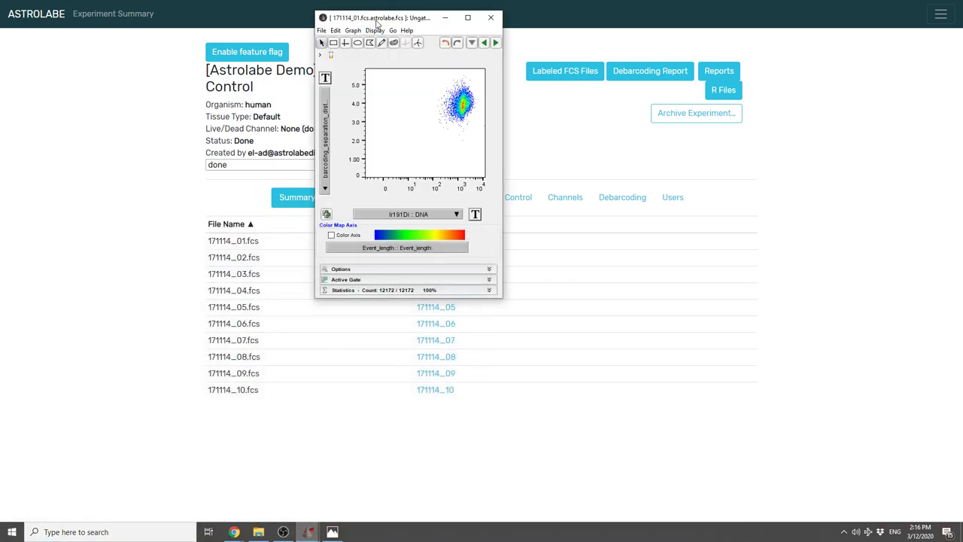
left_click_drag(374, 18, 378, 58)
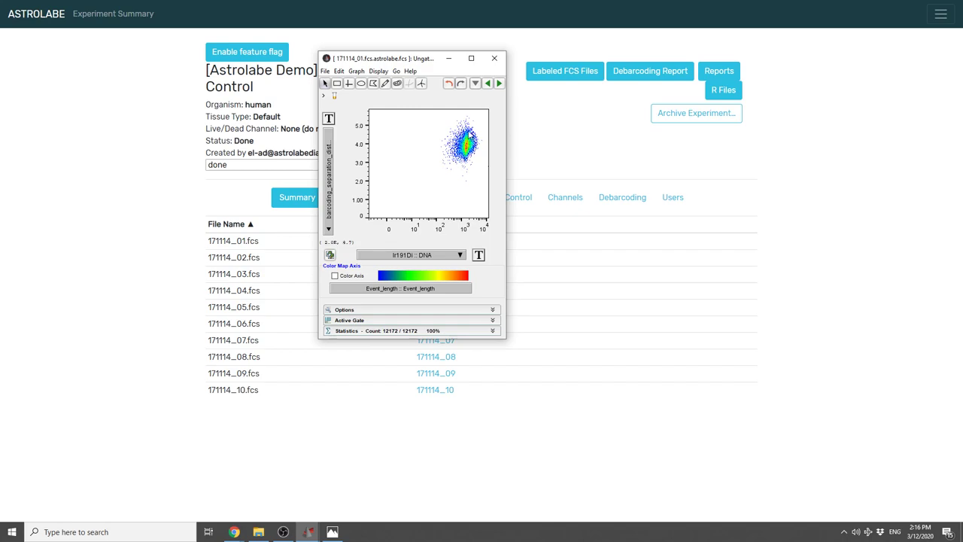
- Compare the barcoding separation distance versus DNA plots across samples 171114_01 to 171114_10, and return to the Astrolabe experiment summary
left_click(501, 83)
left_click(501, 83)
left_click(500, 84)
left_click(500, 84)
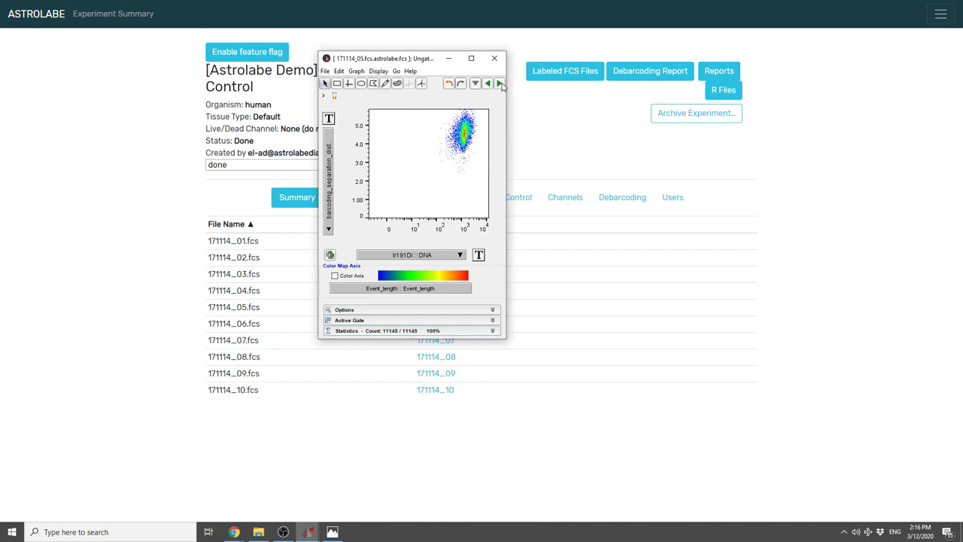
left_click(500, 84)
left_click(500, 84)
left_click(500, 84)
left_click(500, 84)
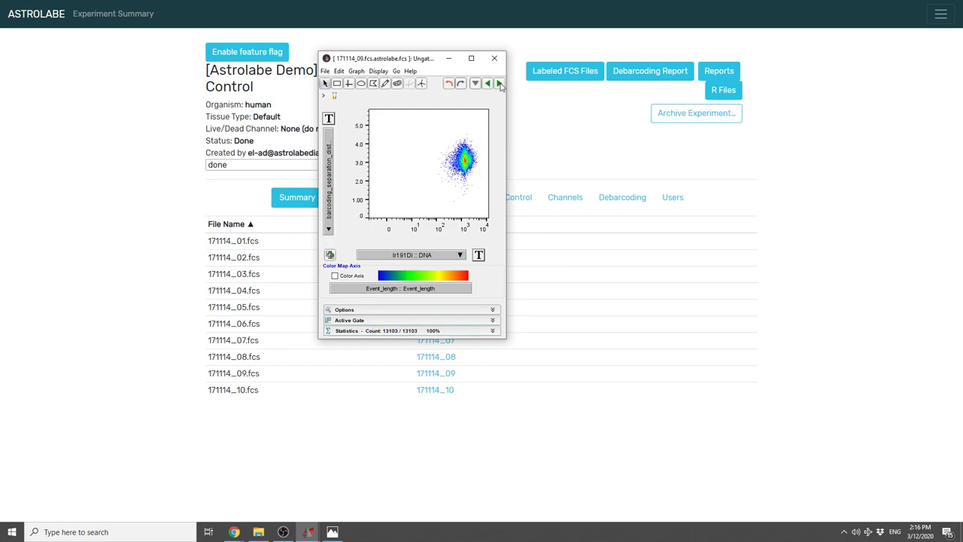
left_click(500, 83)
left_click(500, 84)
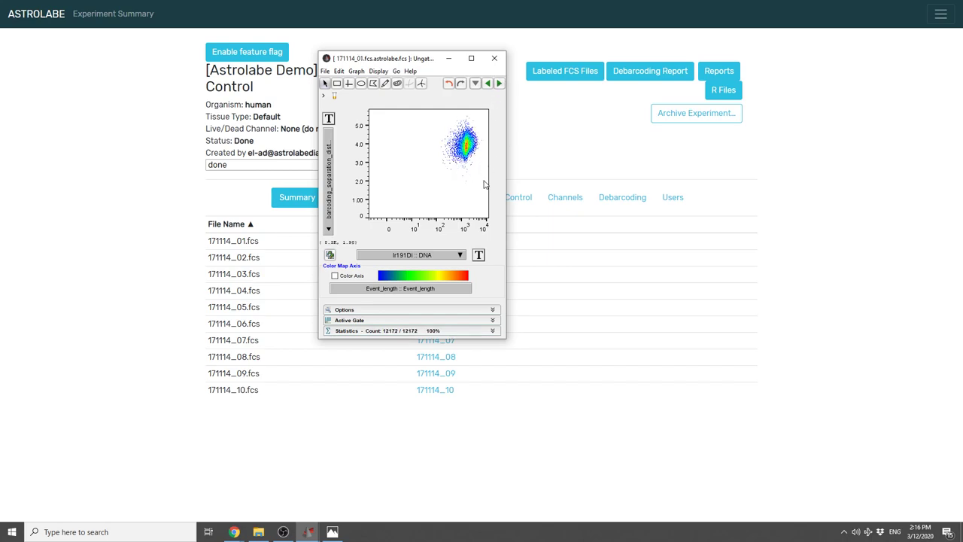
left_click(569, 140)
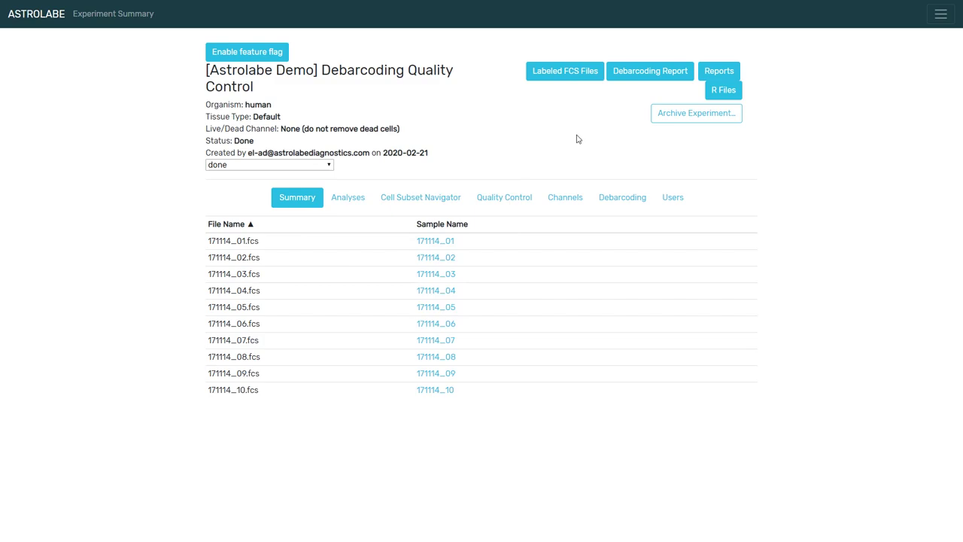